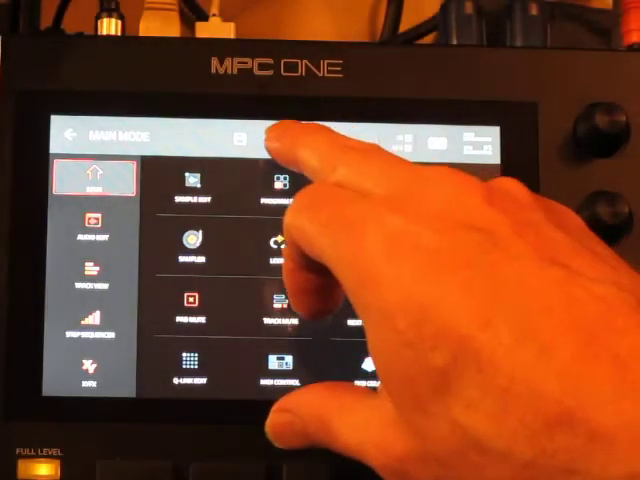
# Confirm Sync Receive and Sync Send are MIDI Clock on the MIDI/Sync page
pyautogui.click(271, 137)
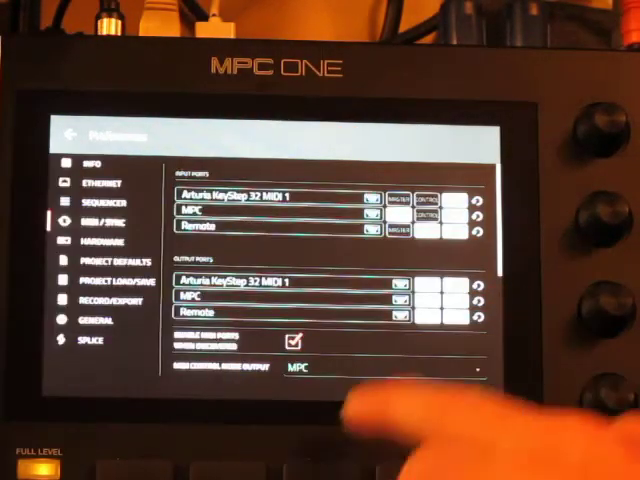
pyautogui.scroll(-3, 400, 230)
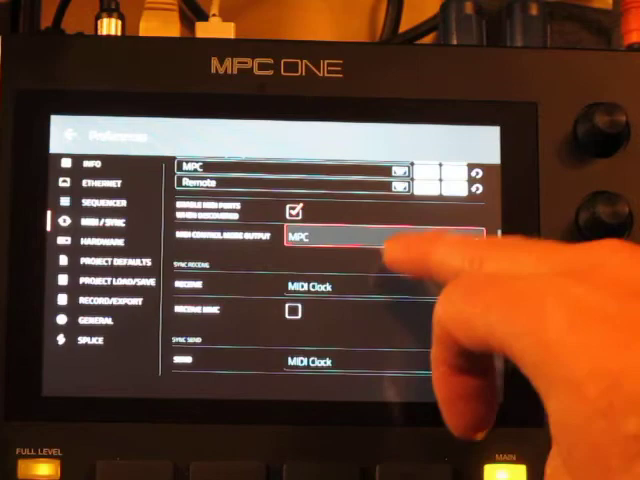
pyautogui.scroll(-2, 330, 280)
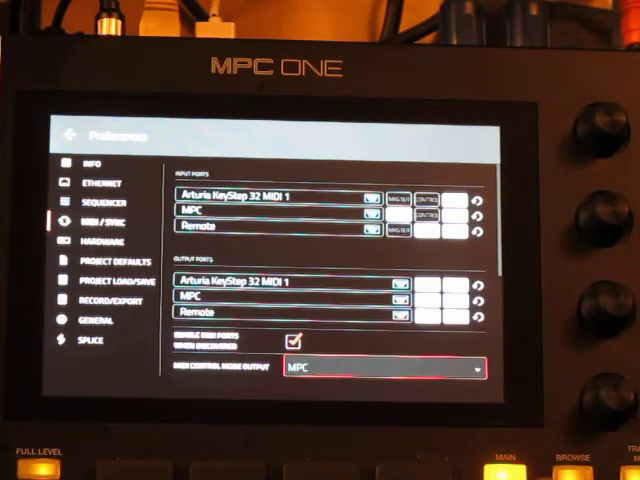
pyautogui.click(505, 468)
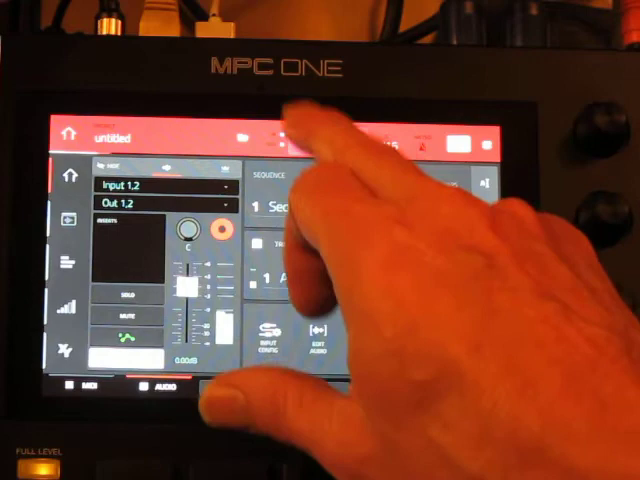
pyautogui.click(320, 140)
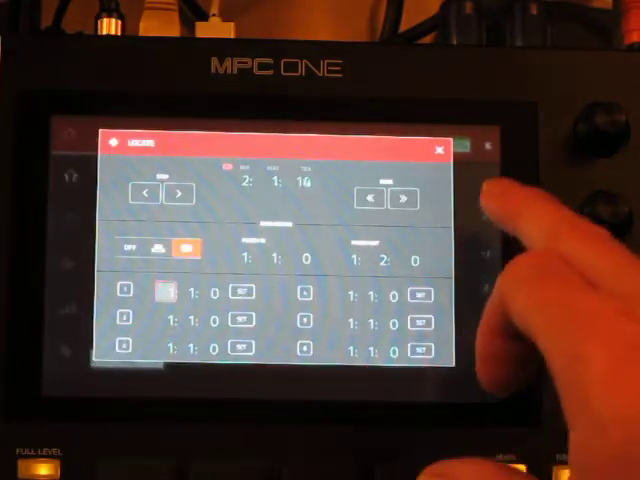
pyautogui.click(440, 143)
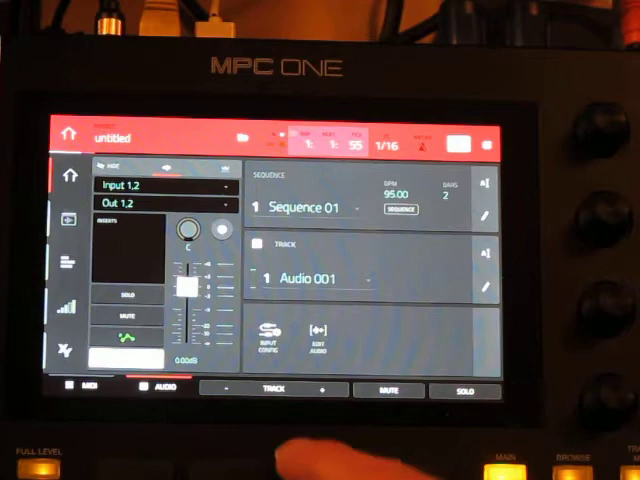
# View the Audio 001 recording, then switch to Track 01 with the Tri hop drums program
pyautogui.click(300, 335)
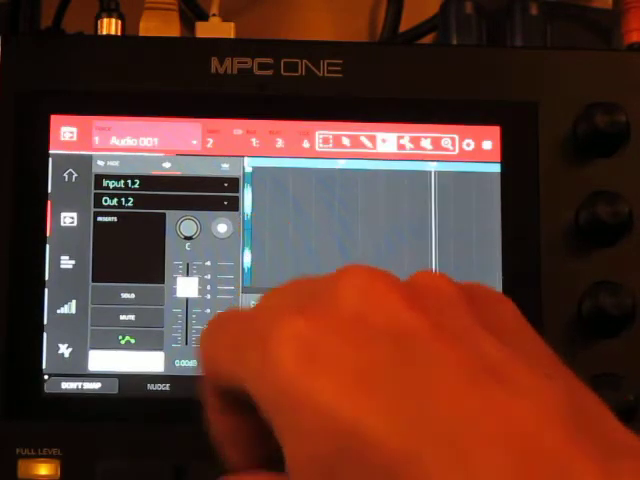
pyautogui.click(290, 300)
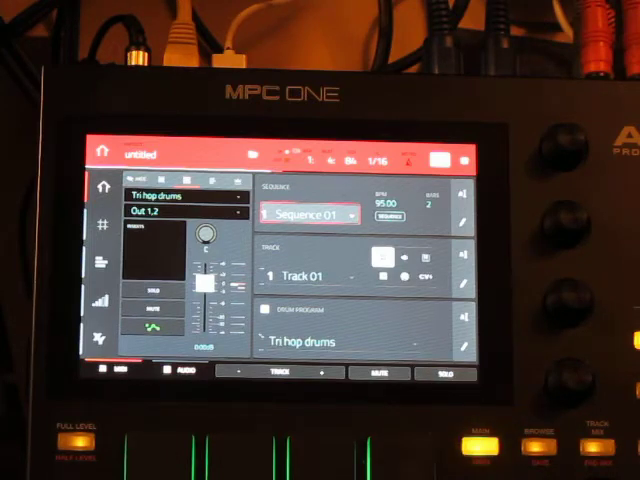
# Reopen the MIDI/Sync preferences to show Sync Receive and Sync Send as MIDI Clock
pyautogui.click(101, 150)
pyautogui.click(278, 152)
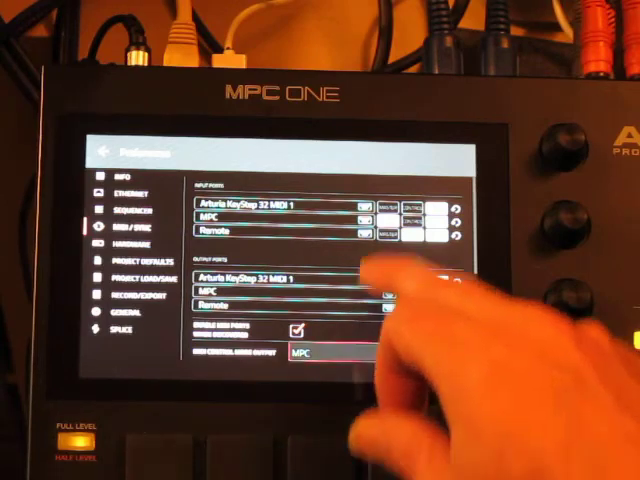
pyautogui.scroll(-5, 330, 270)
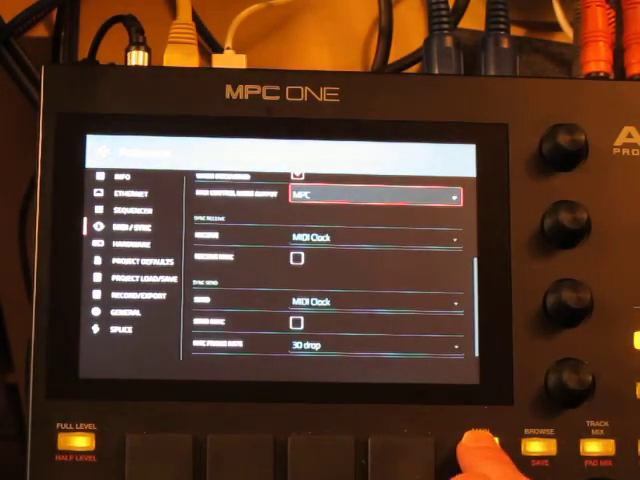
# Leave Preferences for the main screen showing Sequence 01, Track 01 and Tri hop drums
pyautogui.click(480, 442)
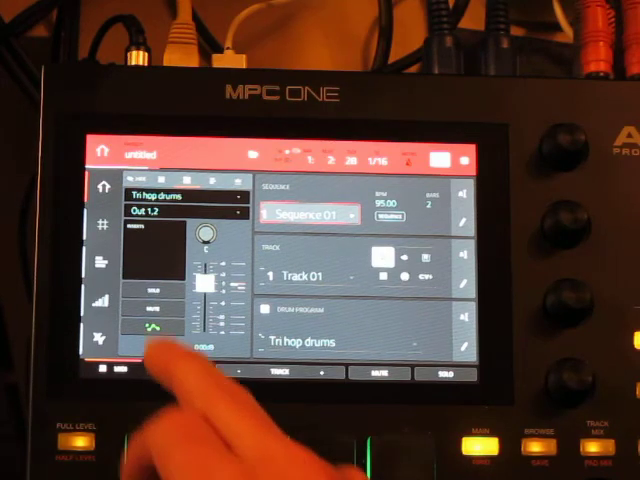
pyautogui.click(102, 225)
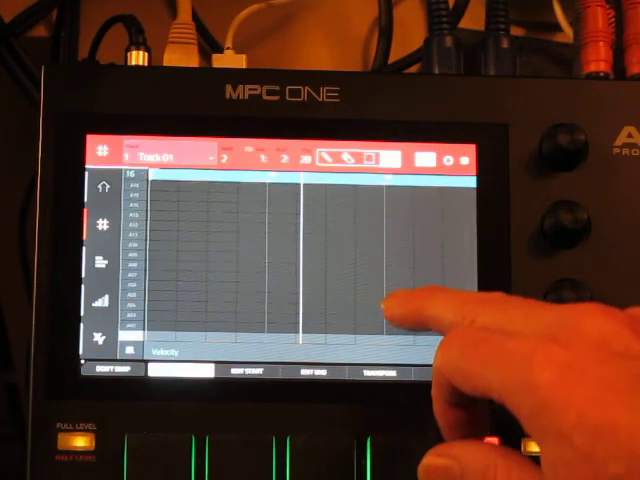
pyautogui.moveTo(383, 304); pyautogui.dragTo(411, 318)
pyautogui.moveTo(414, 264)
pyautogui.mouseDown()
pyautogui.moveTo(364, 221)
pyautogui.moveTo(307, 321)
pyautogui.mouseUp()
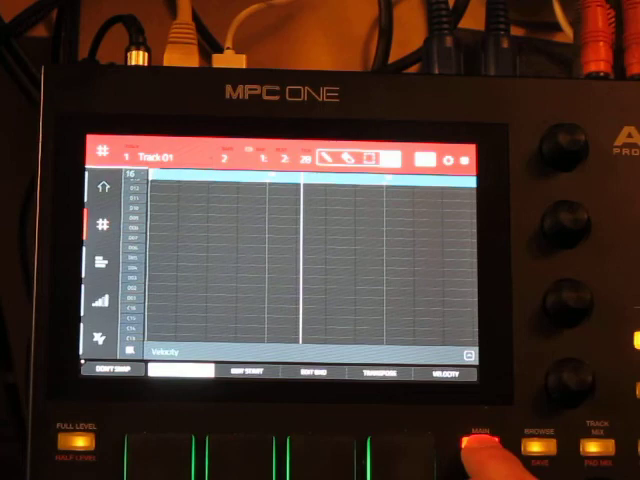
pyautogui.click(480, 446)
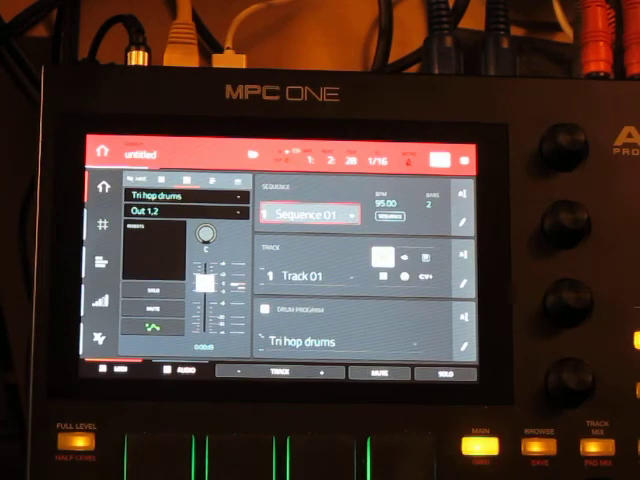